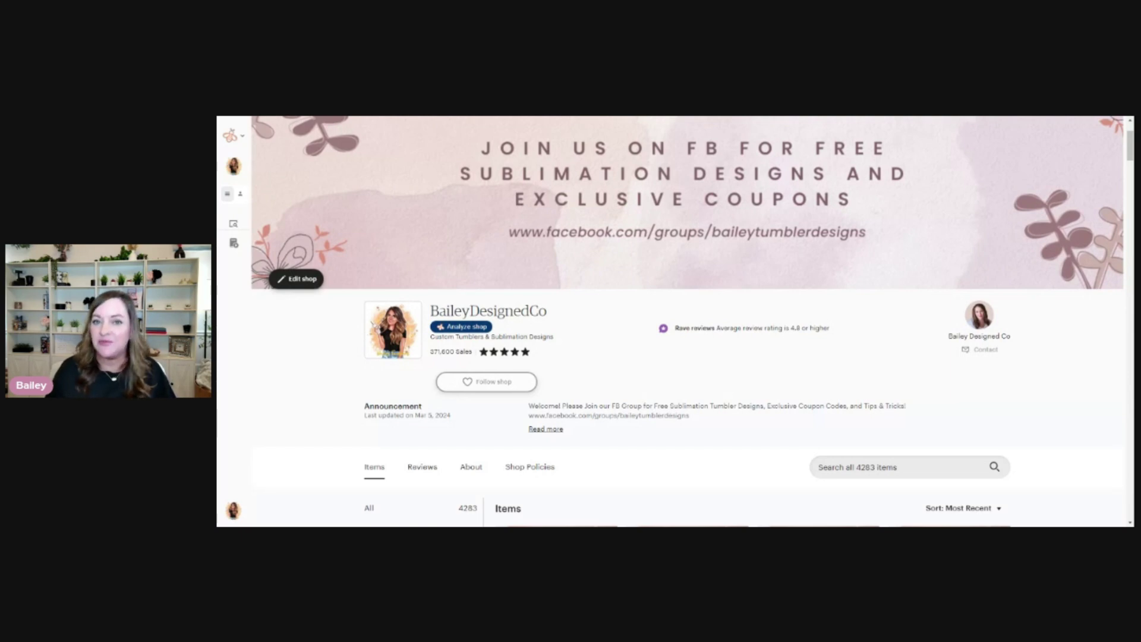
Switch to Vela, show the shop's Copy listings, and open the top 20 oz Skinny Tumbler template listing.
key("ctrl+Tab")
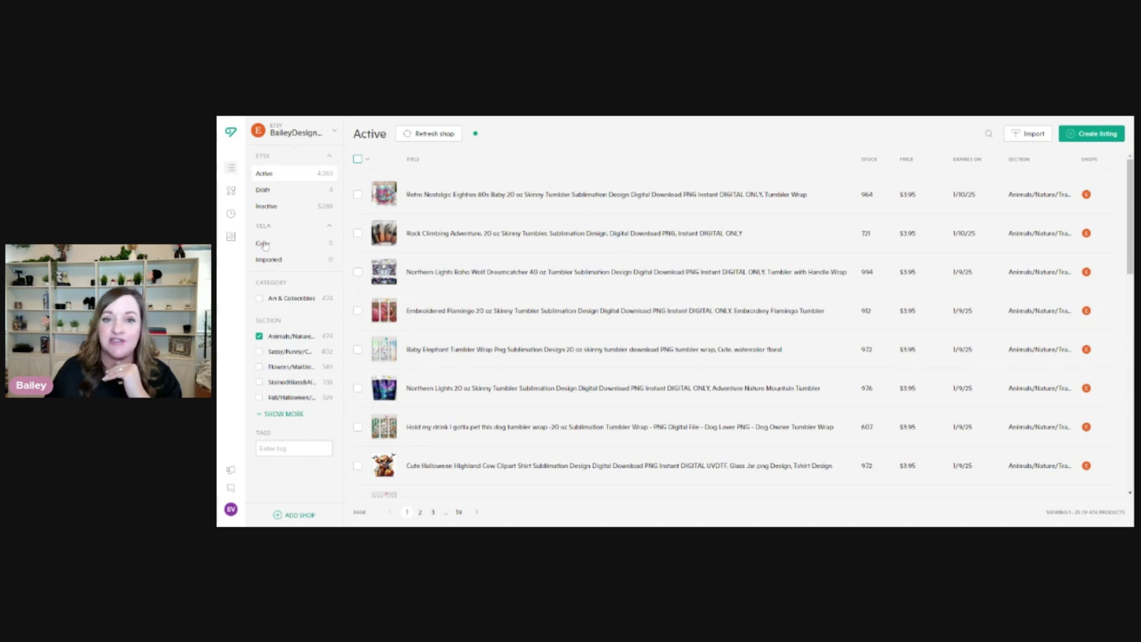
left_click(264, 244)
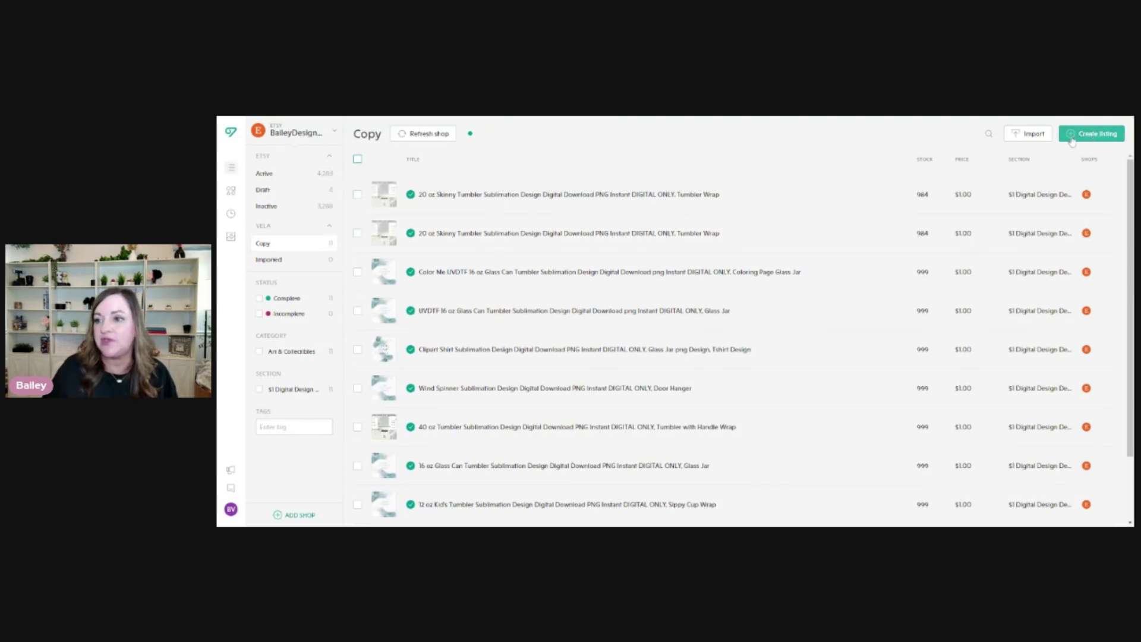
left_click(1097, 136)
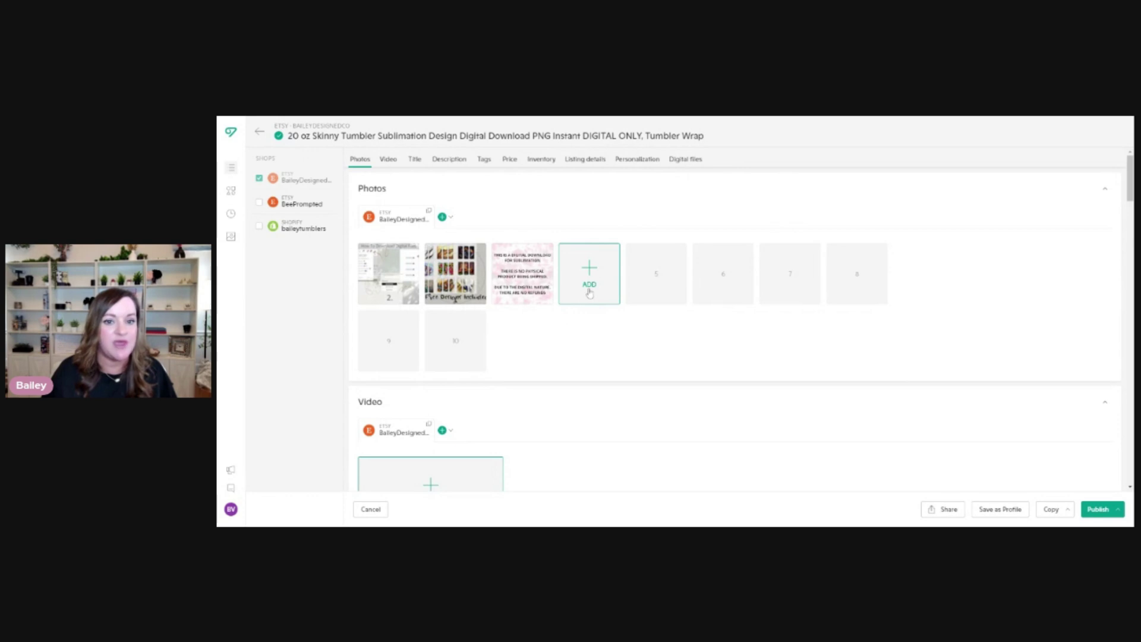
Review the template listing's photos, title, description, listing details, digital files and publishing choices.
mouse_move(407, 291)
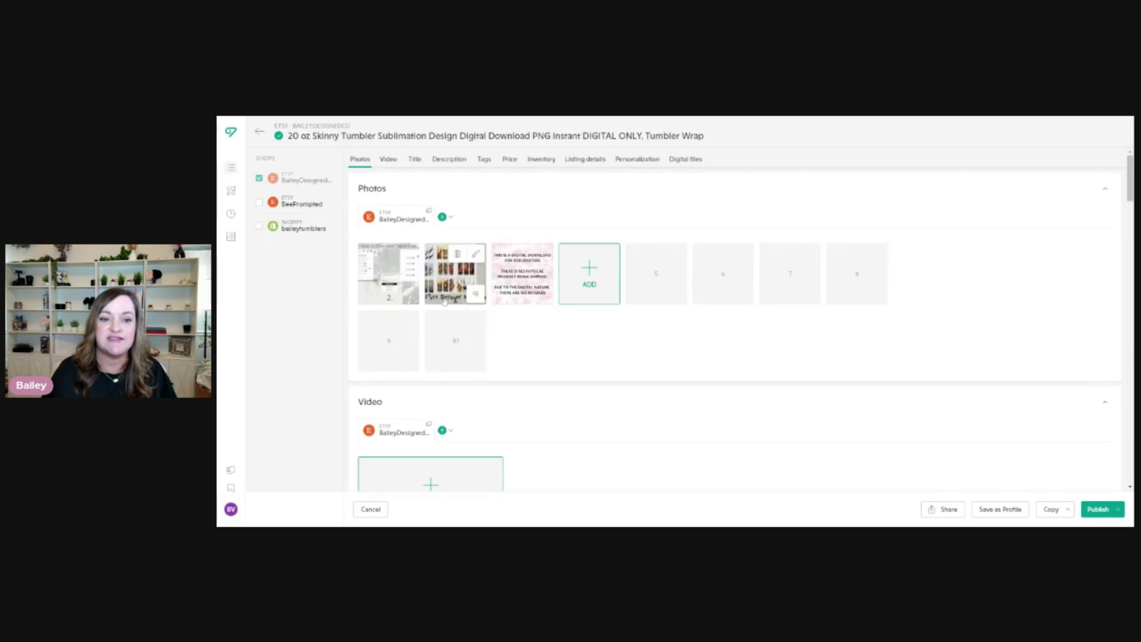
mouse_move(517, 303)
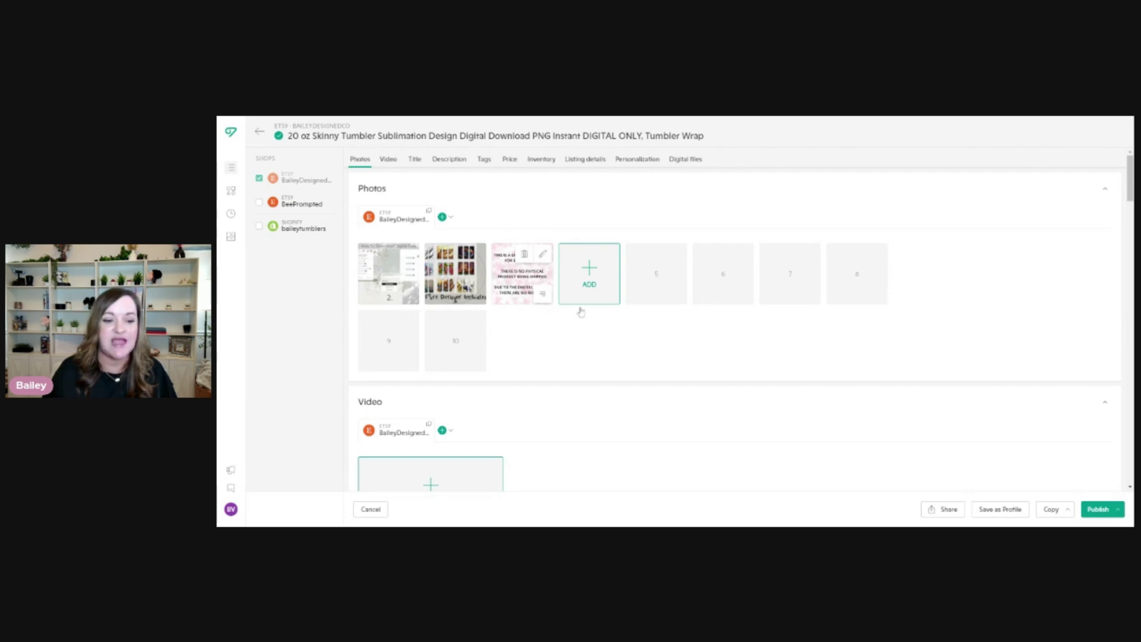
scroll(629, 317, "down", 5)
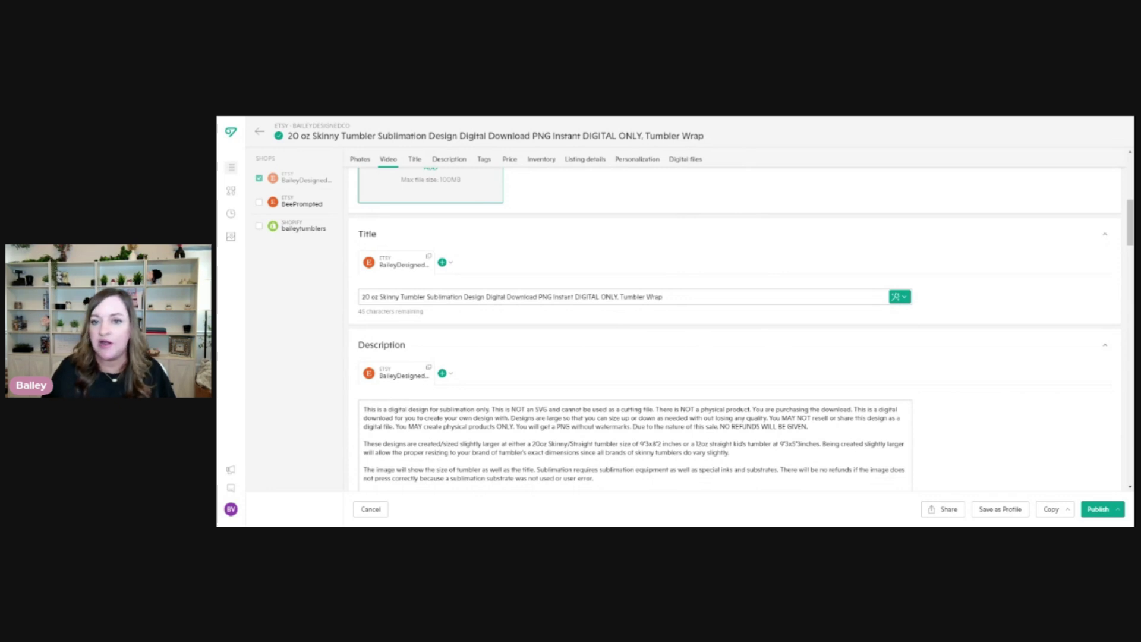
scroll(785, 376, "down", 3)
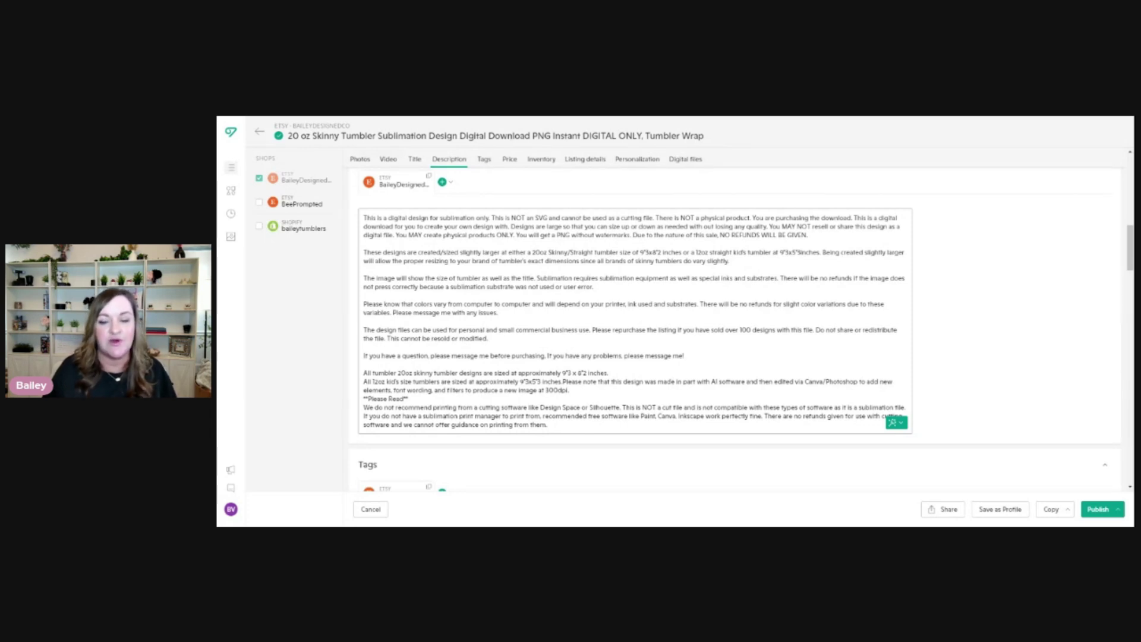
scroll(569, 248, "down", 5)
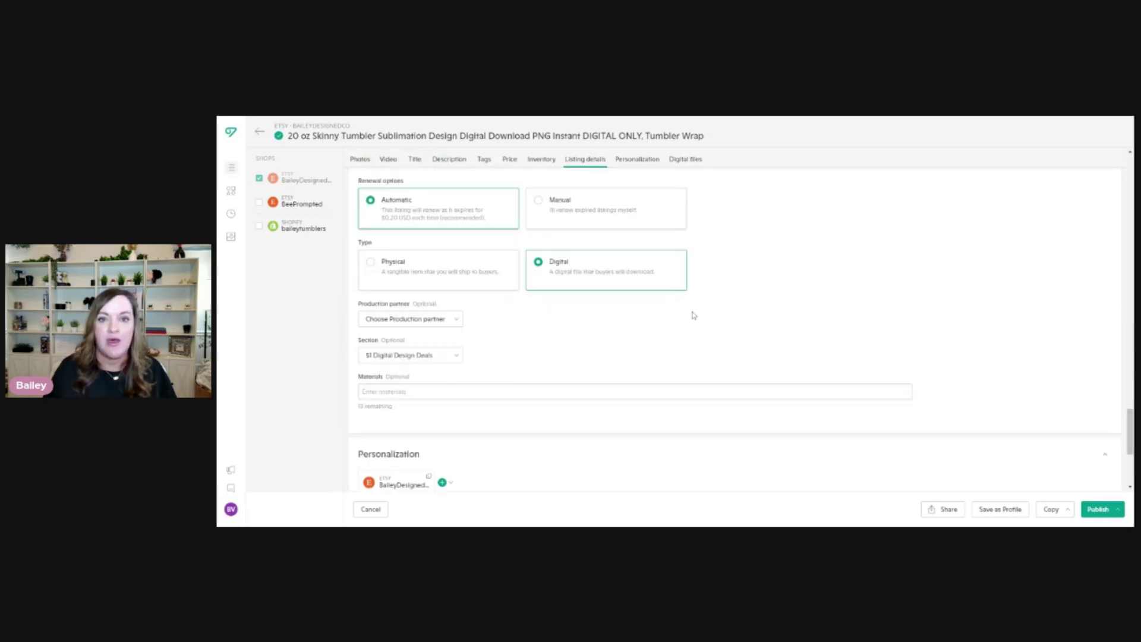
scroll(773, 291, "down", 10)
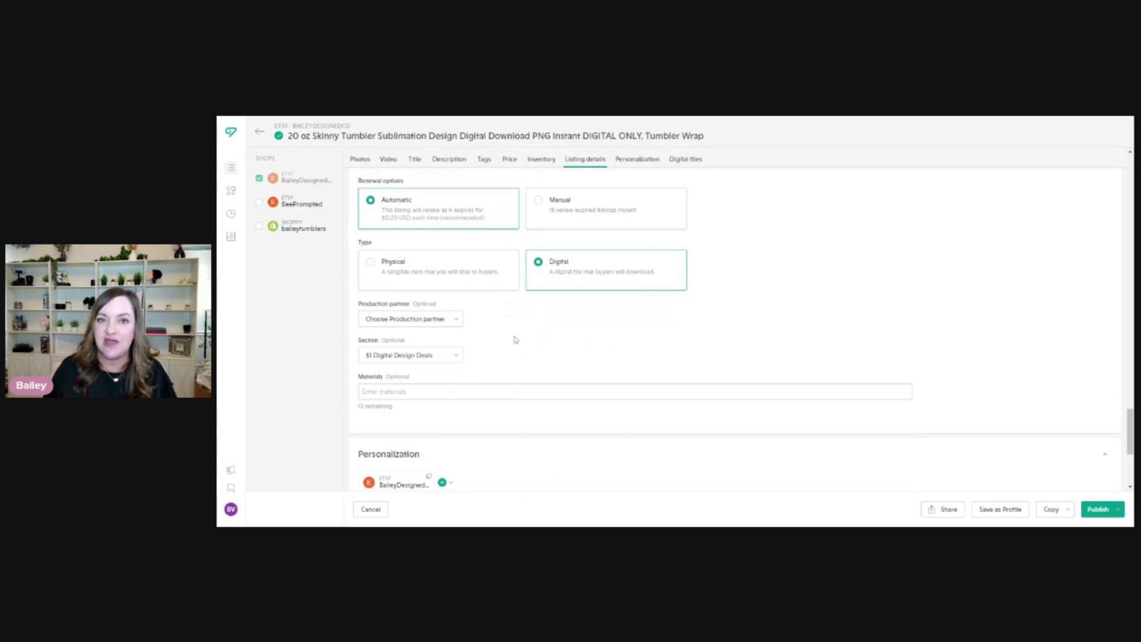
scroll(604, 385, "down", 3)
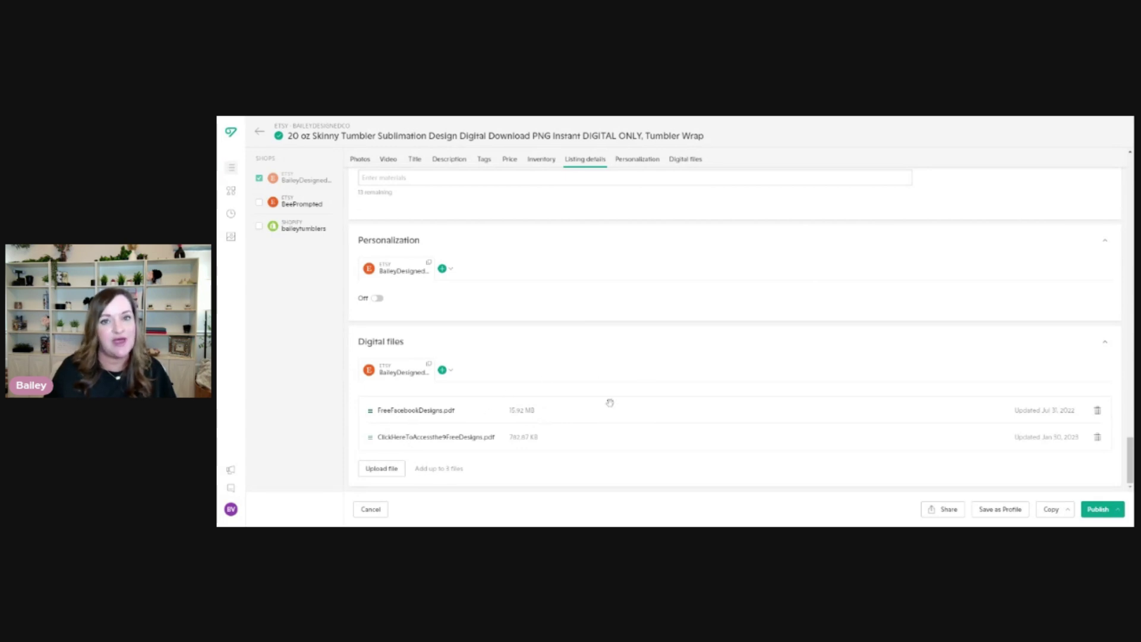
left_click(1118, 510)
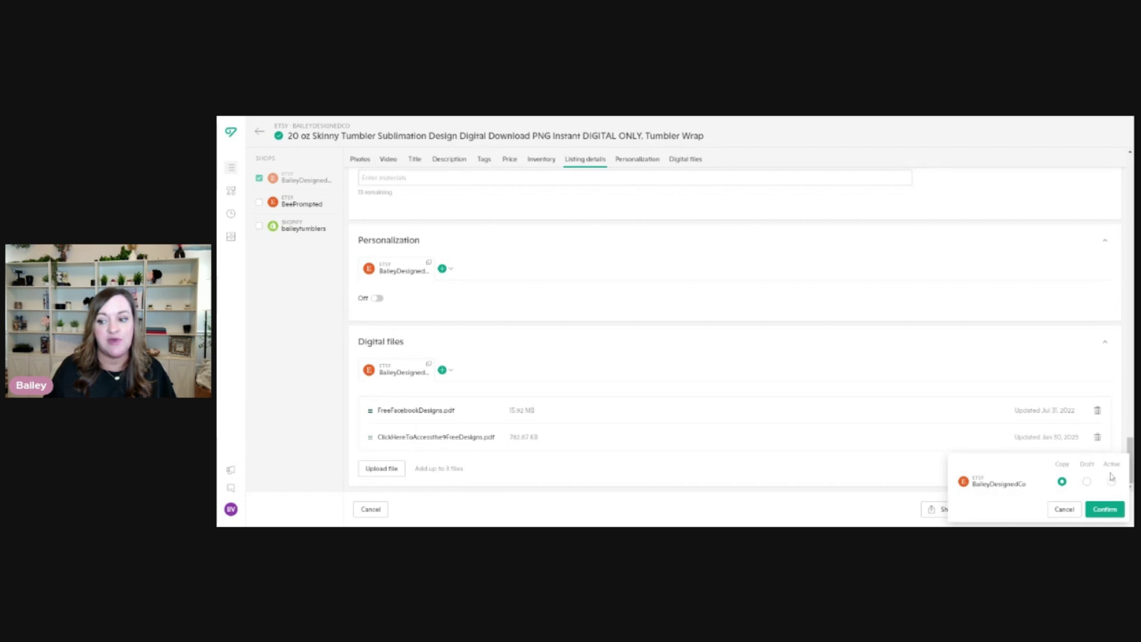
left_click(1115, 513)
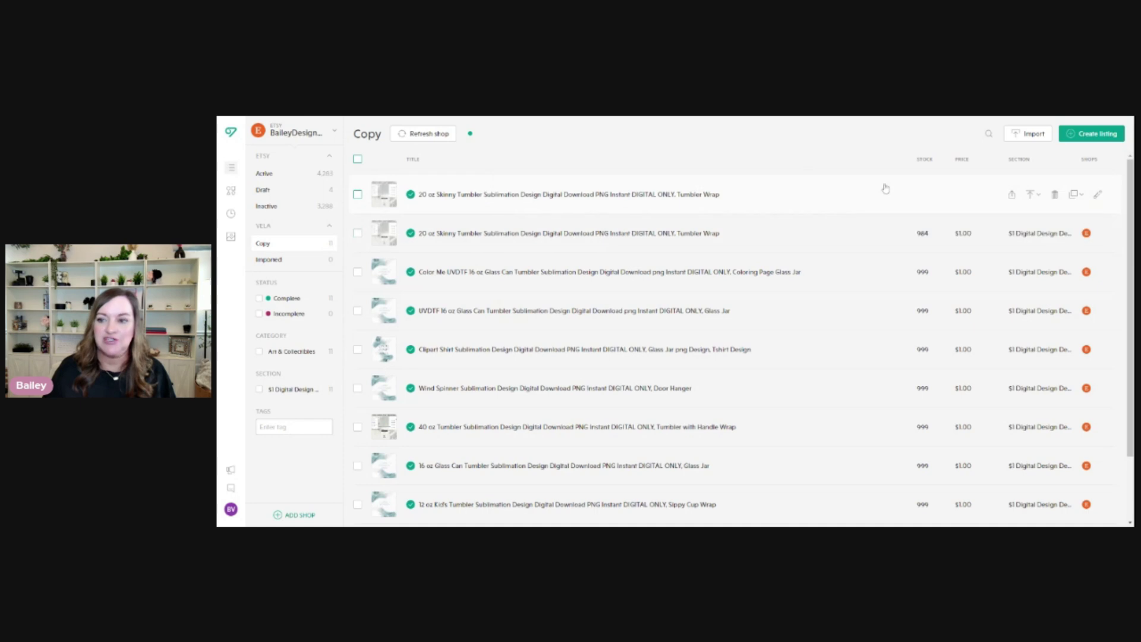
Make three more copies of the top 20 oz Skinny Tumbler template listing within the Copy listings.
left_click(1075, 196)
left_click(1050, 217)
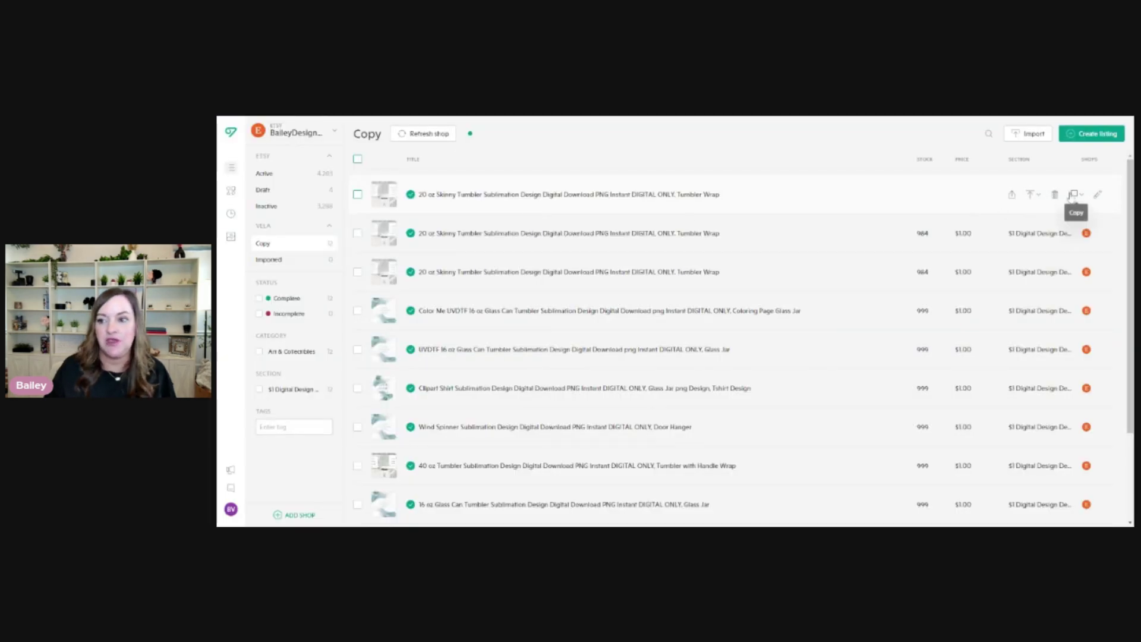
left_click(1075, 195)
left_click(1044, 220)
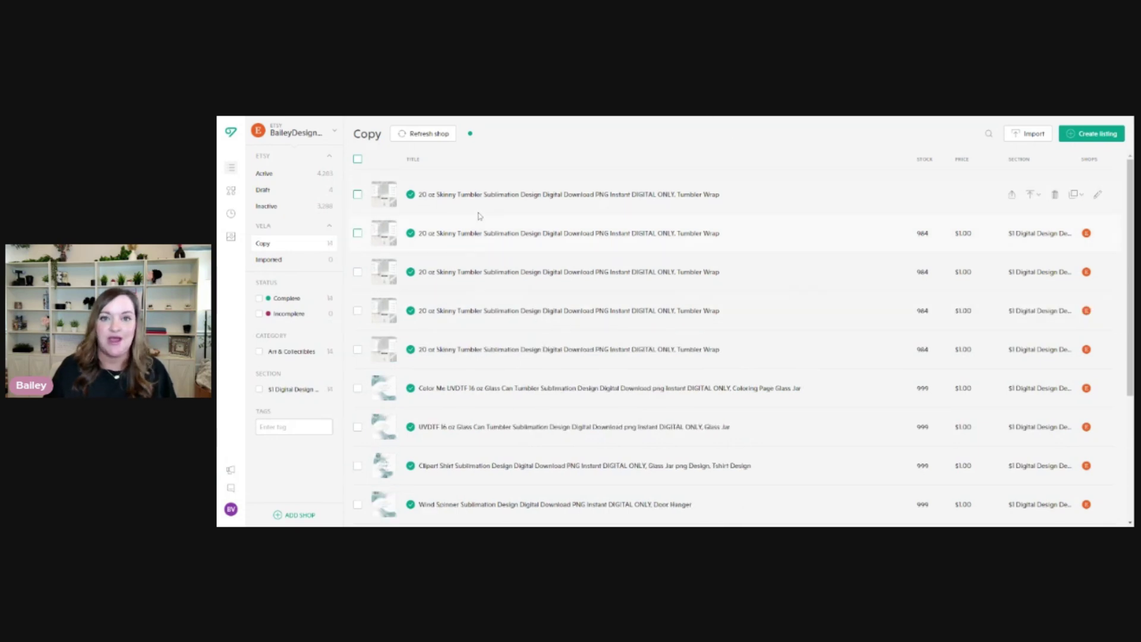
Select the top four 20 oz Skinny Tumbler listings and open them for bulk editing.
left_click(357, 194)
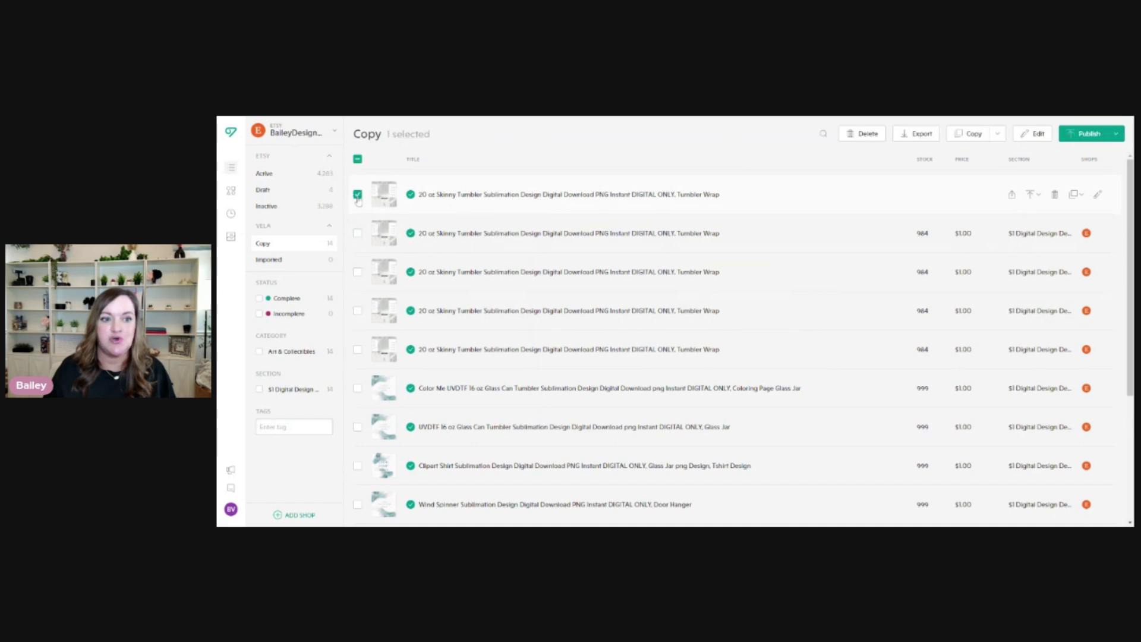
left_click(357, 233)
left_click(357, 271)
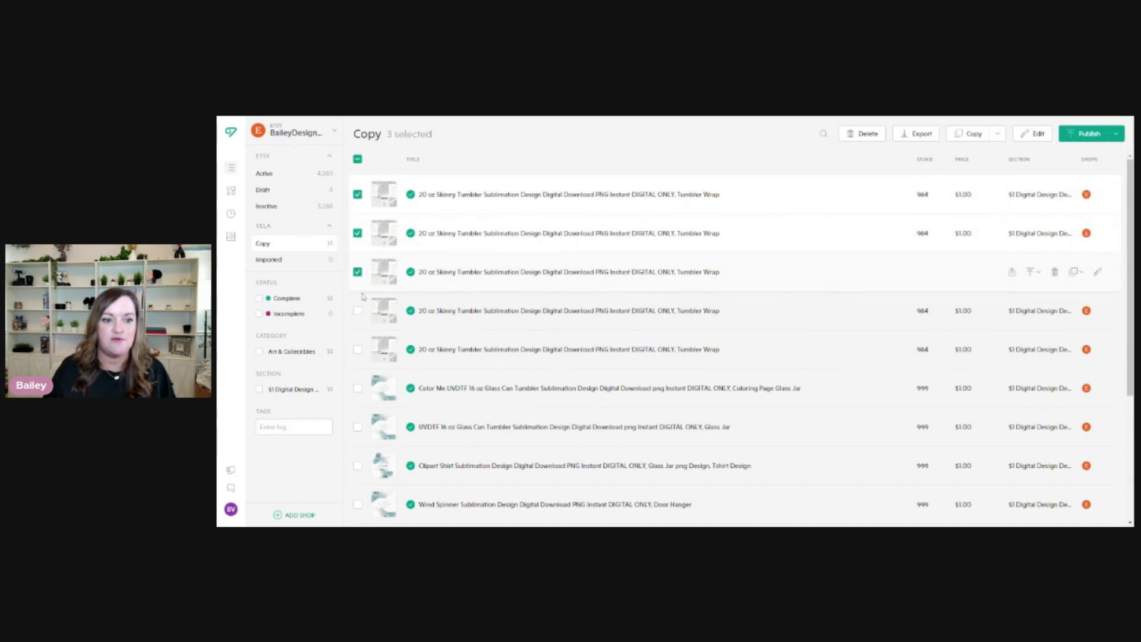
left_click(357, 310)
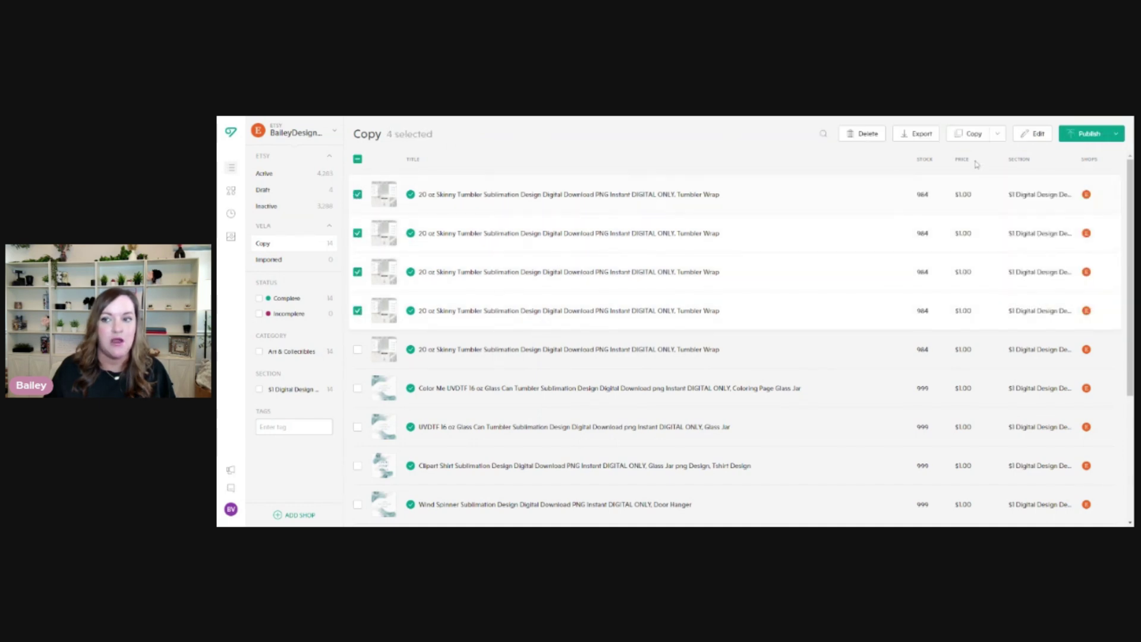
left_click(1036, 135)
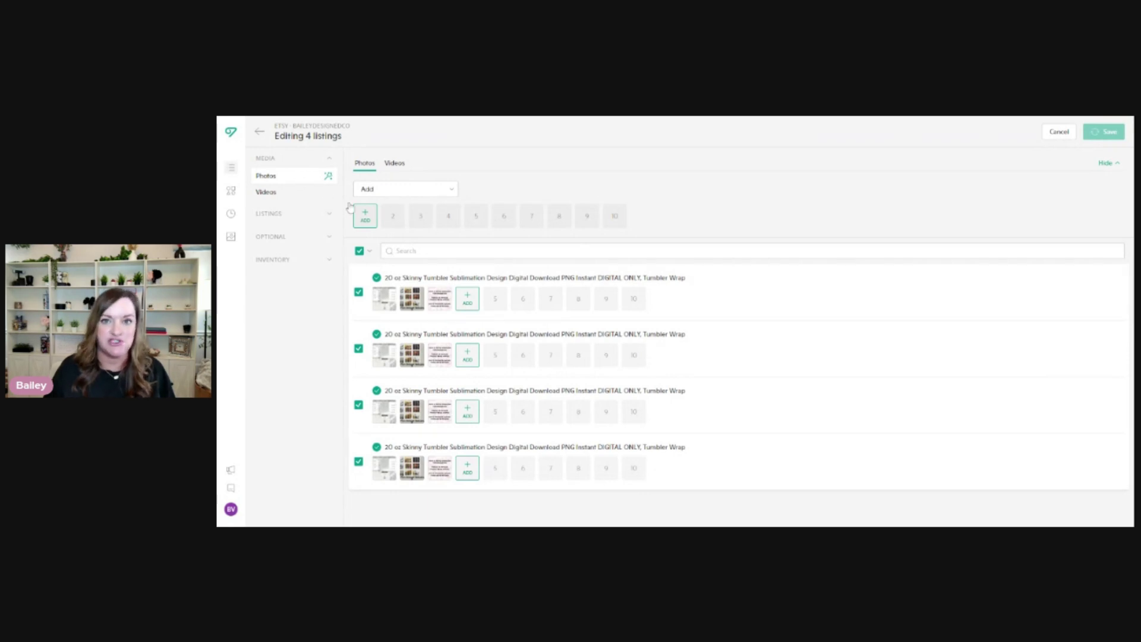
Add each design's three photos to its own listing, move two of them to the front, and save.
left_click(468, 302)
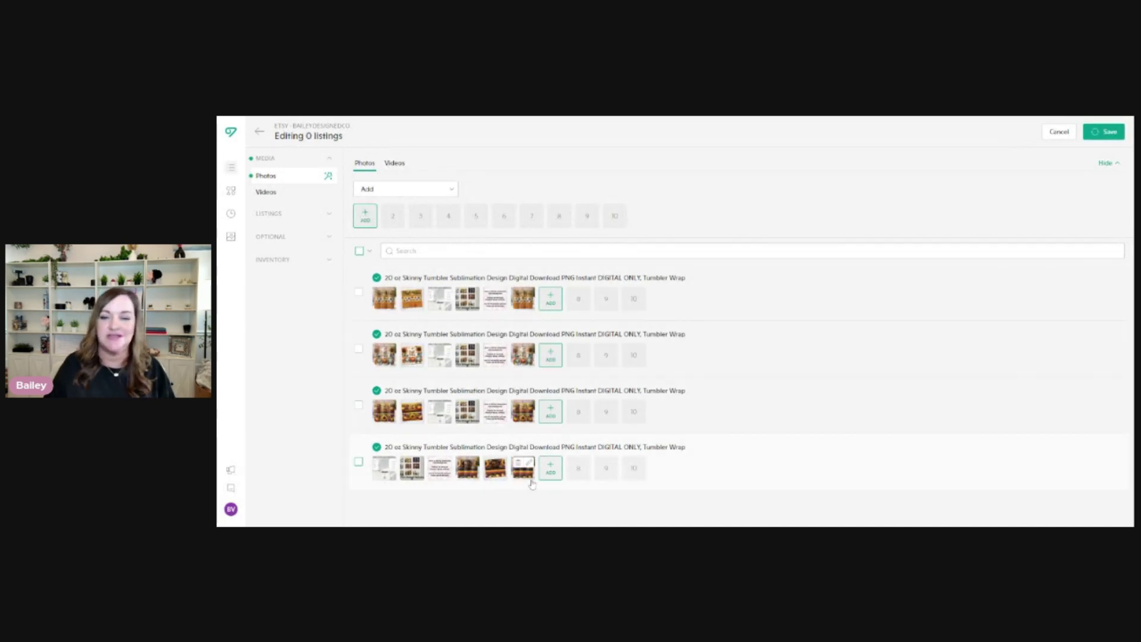
left_click_drag(523, 471, 400, 473)
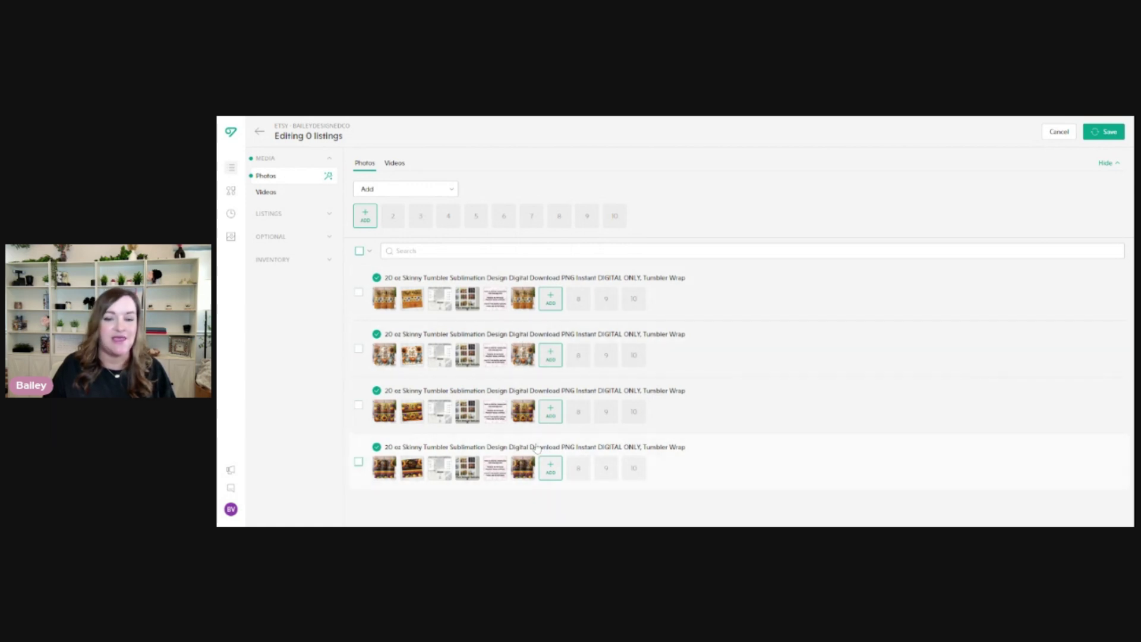
left_click(1110, 132)
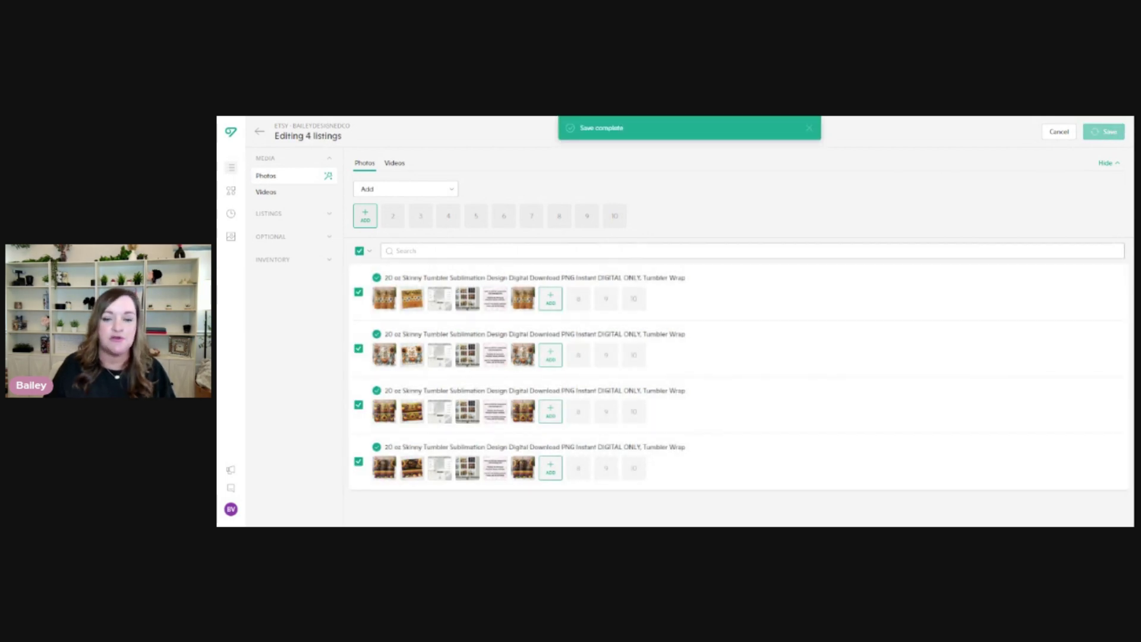
Add "Sunflower Fall Vibes Pumpkin" before the titles of all four listings and save.
left_click(267, 192)
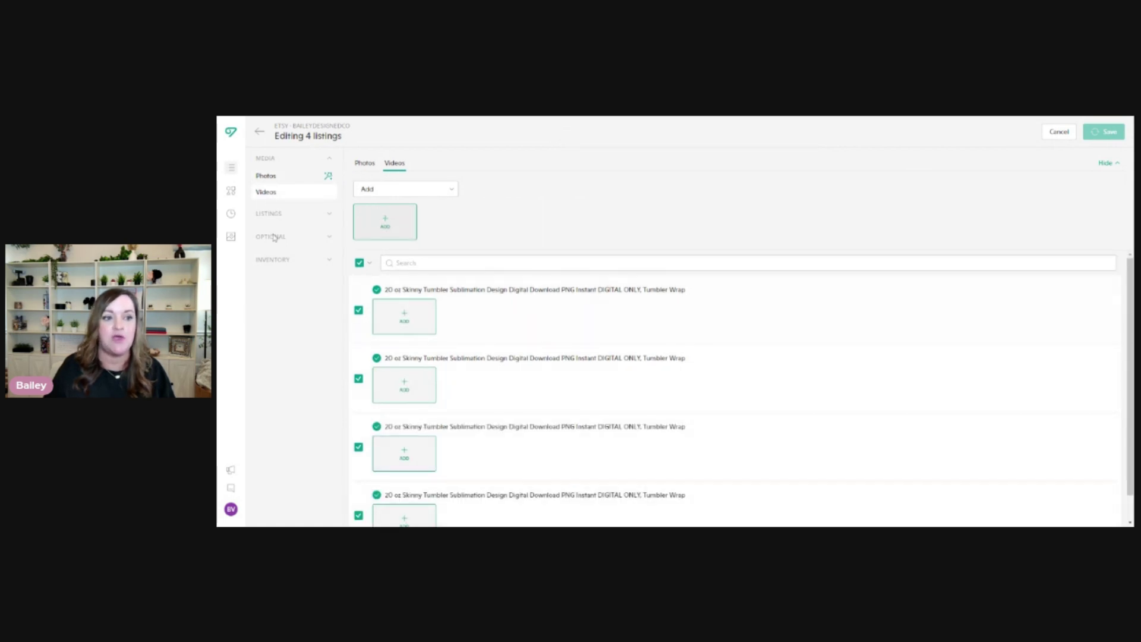
left_click(277, 215)
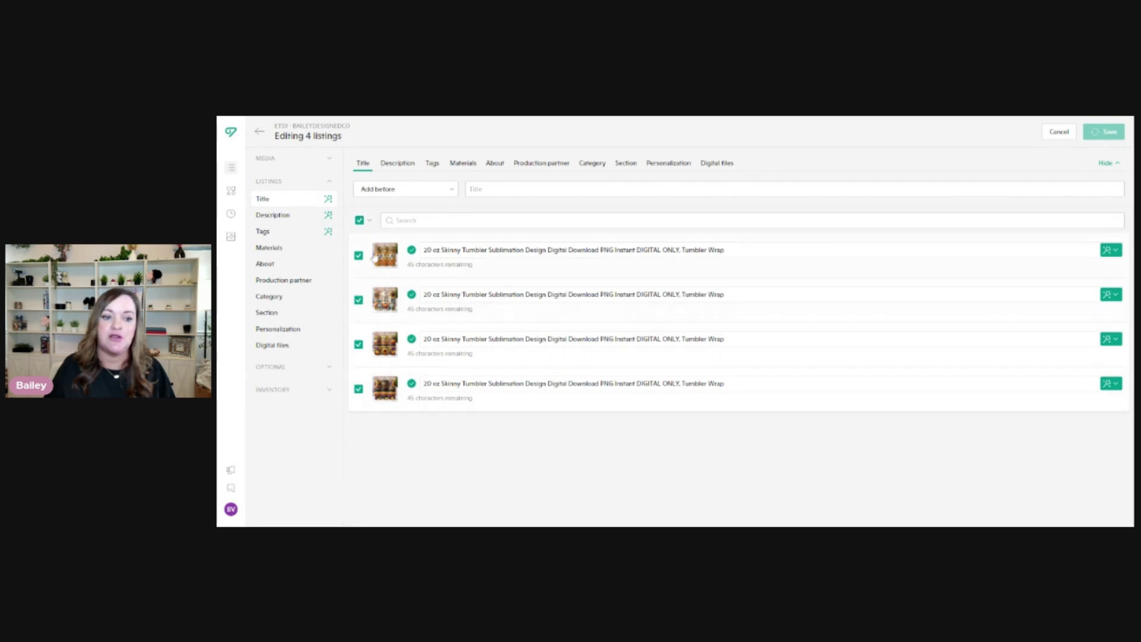
left_click(471, 189)
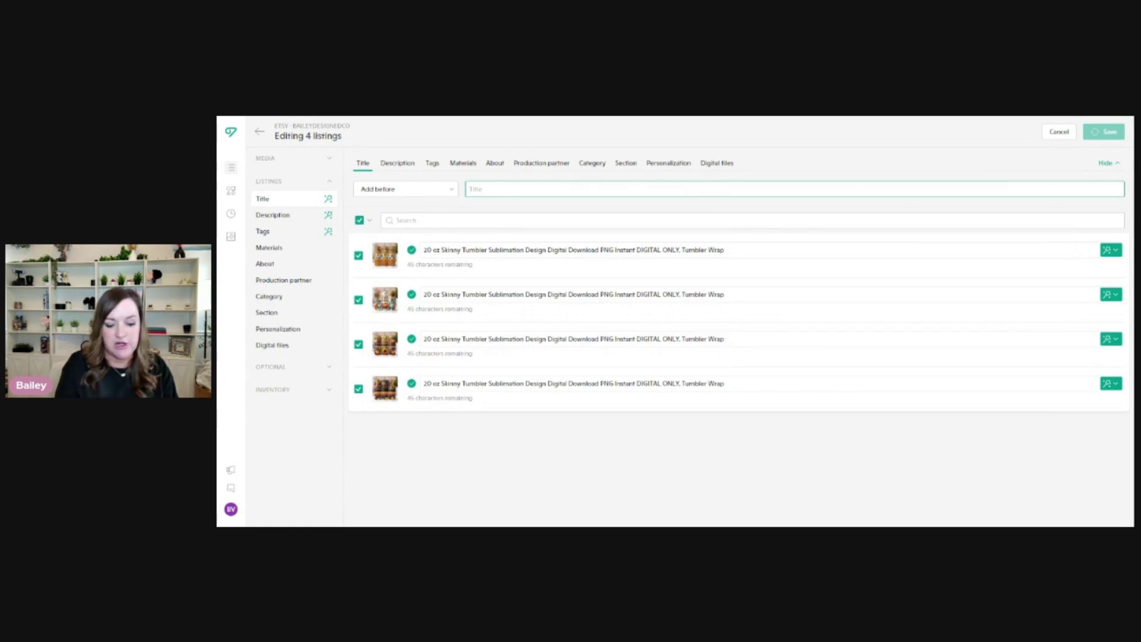
type("Sunflo")
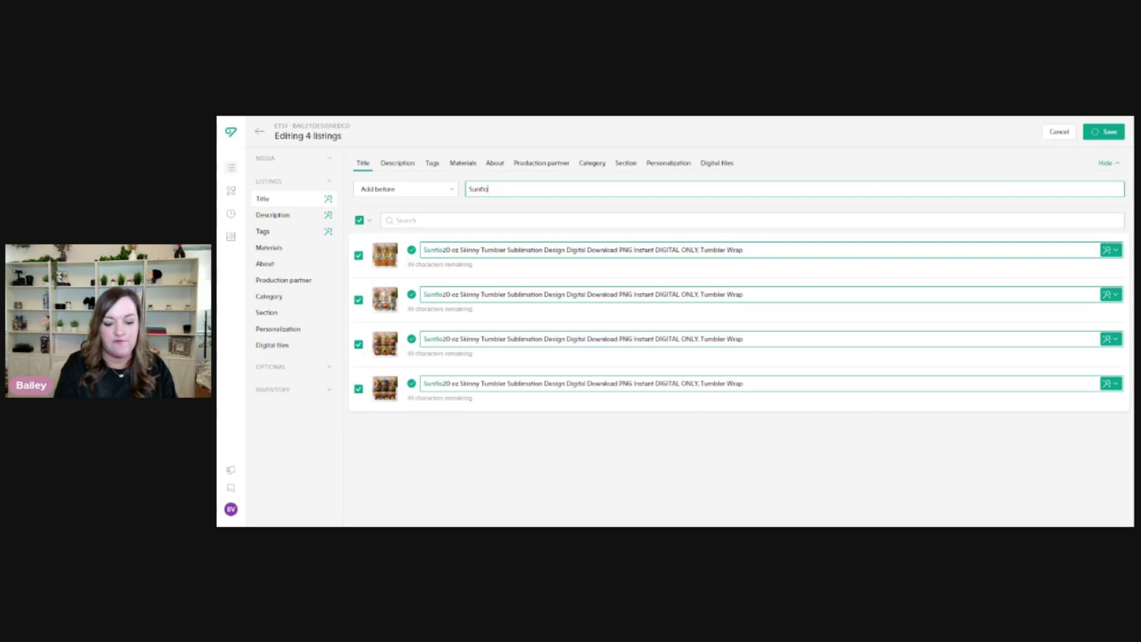
type("wer")
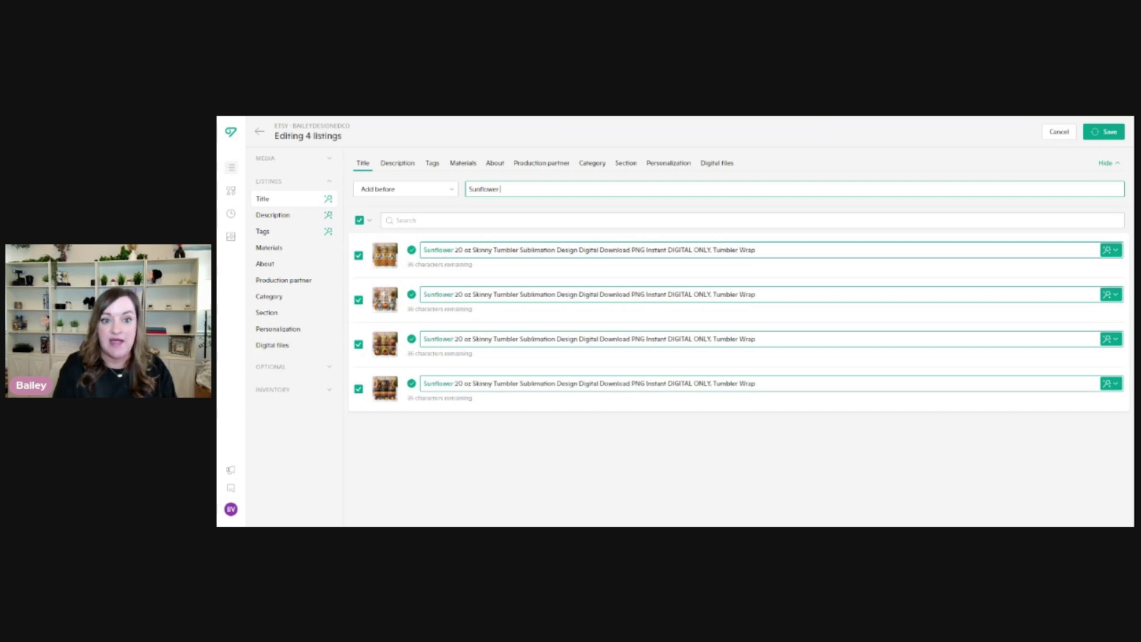
key("ctrl+v")
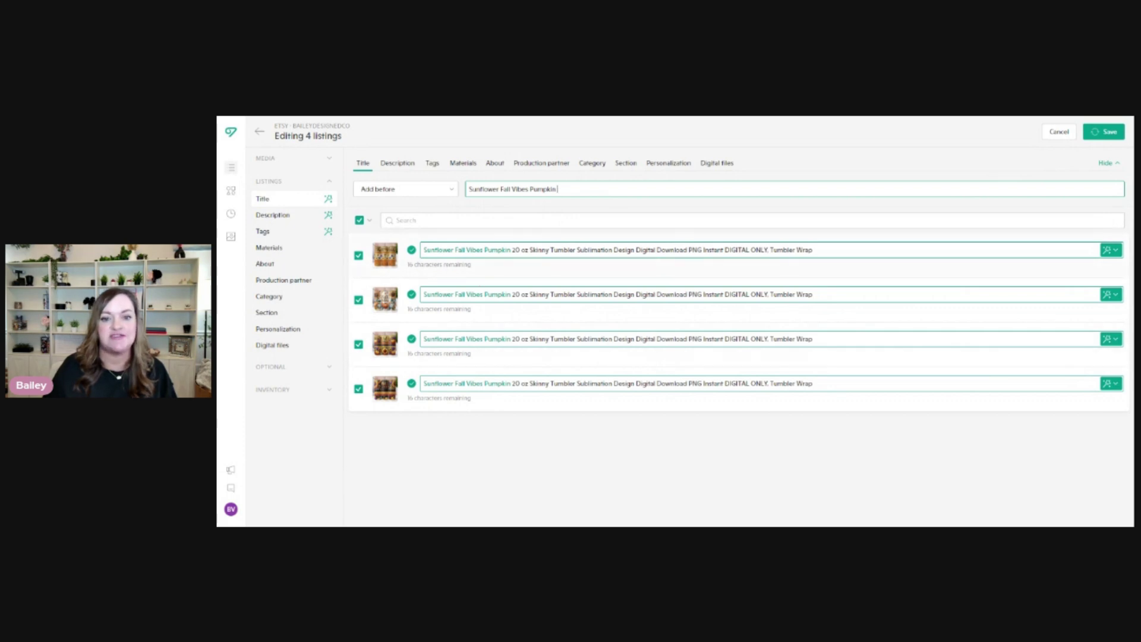
left_click(1102, 134)
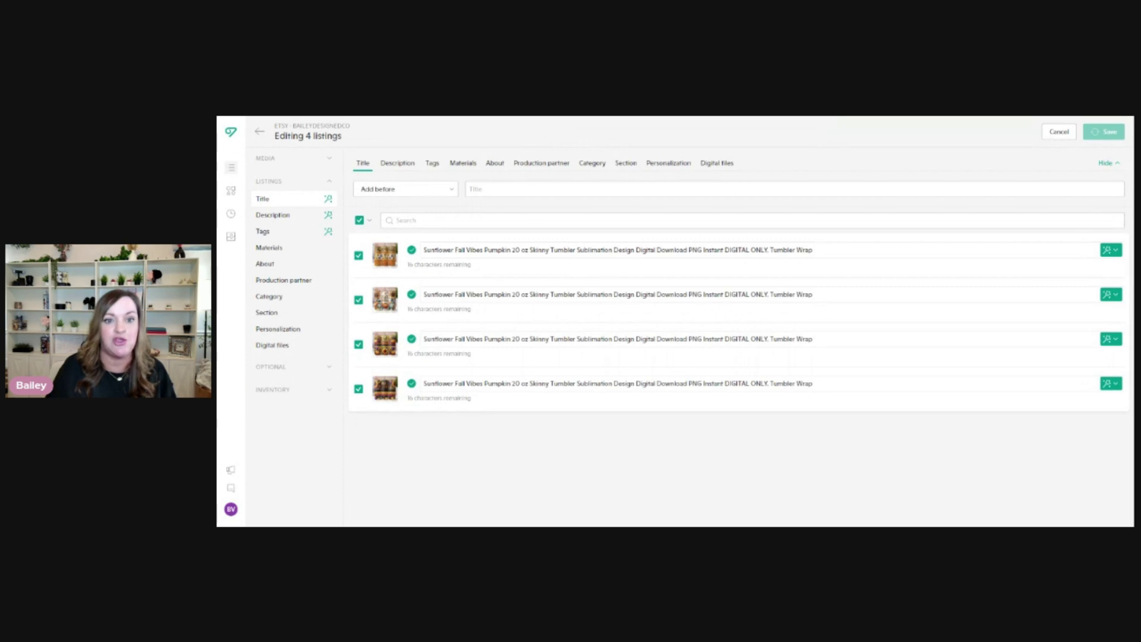
Add the tags "fall tumbler wrap, pumpkin tumbler wrap, fall vibes tumbler" to all four listings and save.
left_click(432, 165)
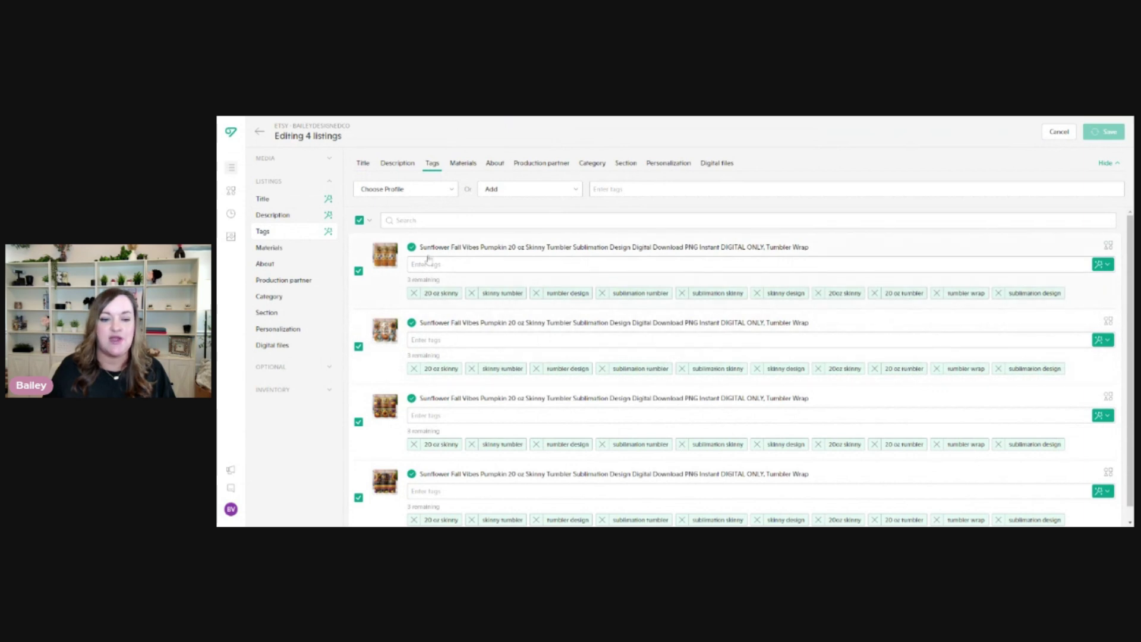
left_click(594, 189)
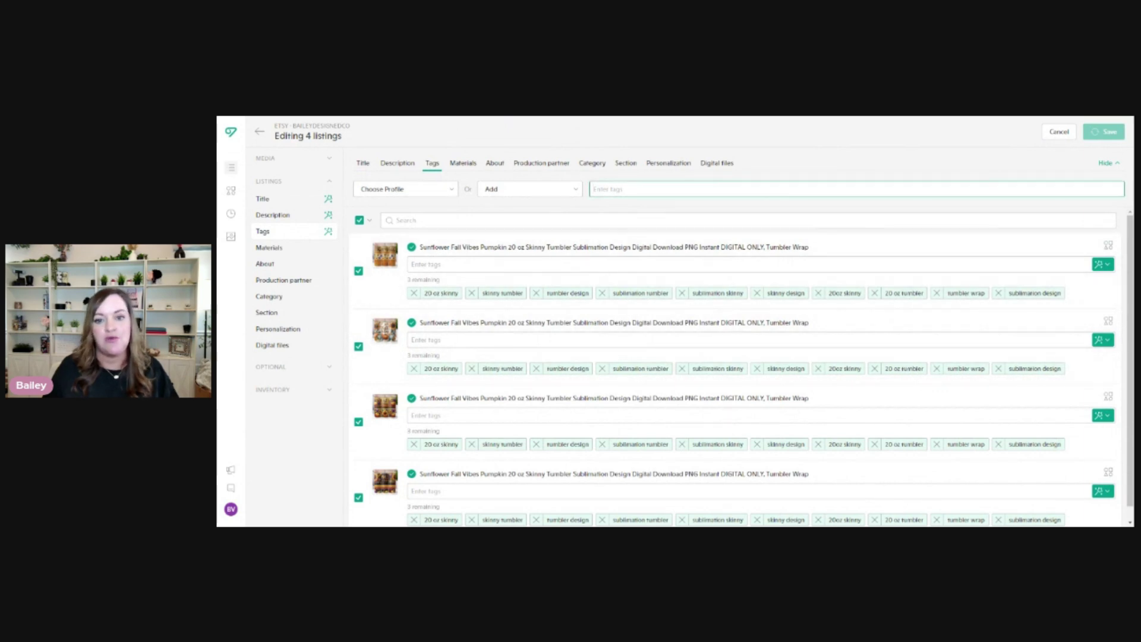
key("ctrl+v")
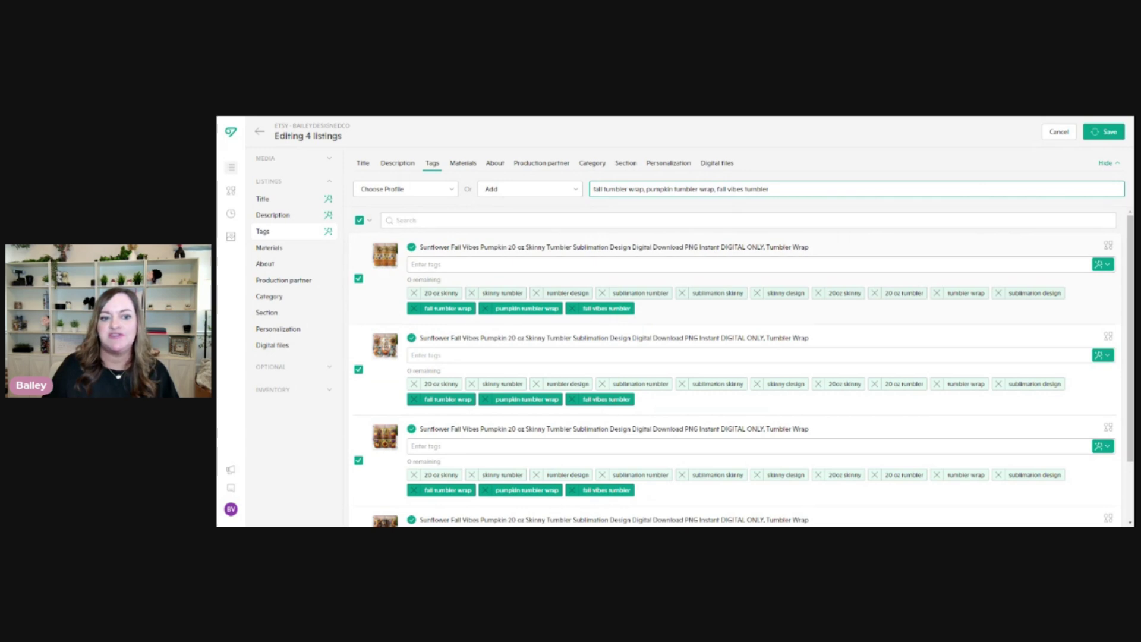
left_click(1121, 134)
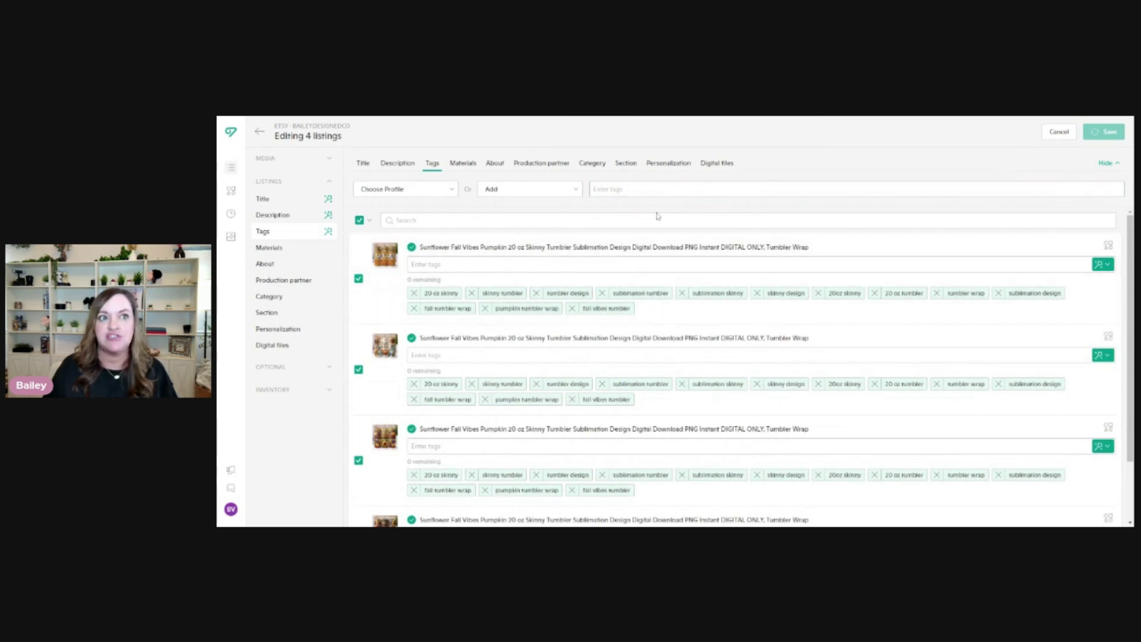
left_click(508, 191)
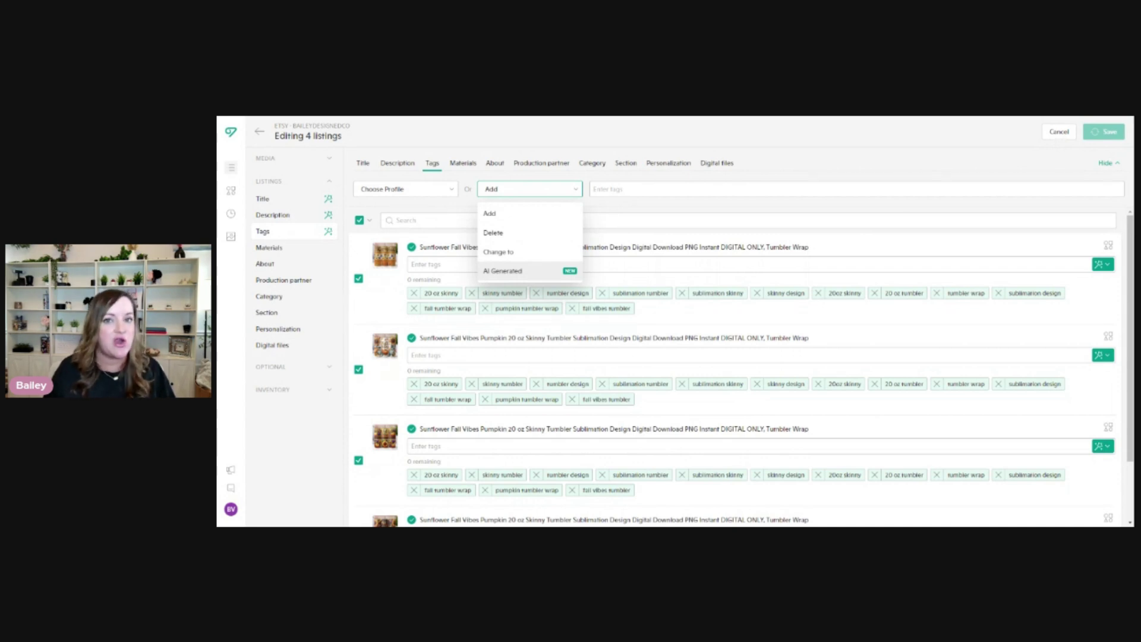
left_click(443, 202)
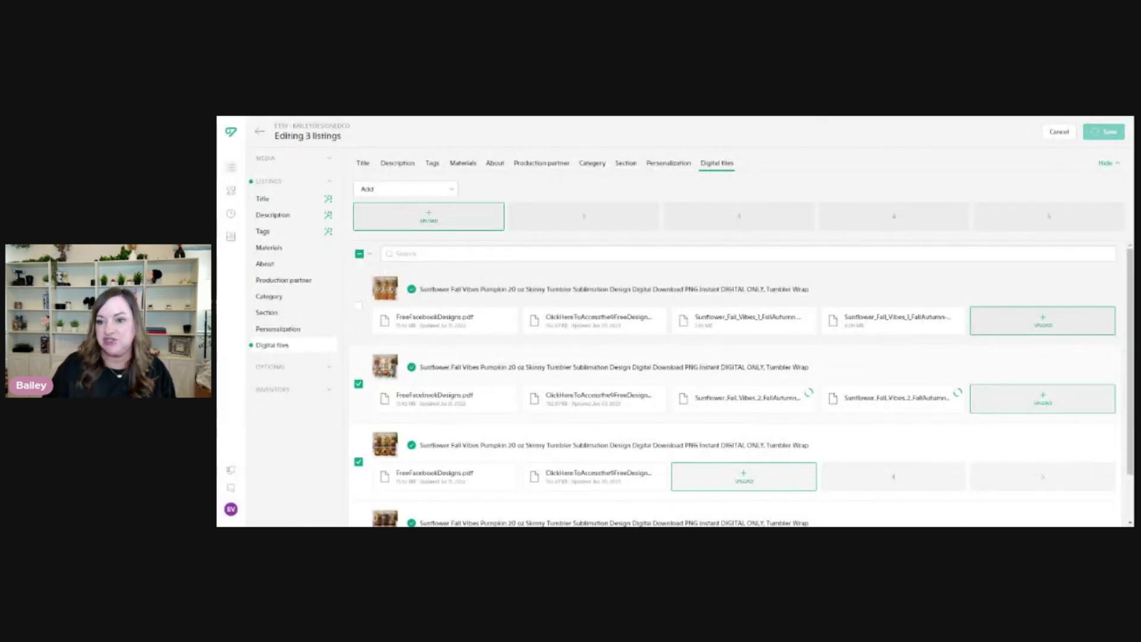
Upload each design's two numbered Sunflower_Fall_Vibes digital files to its matching listing and save.
scroll(886, 316, "down", 1)
scroll(863, 395, "down", 1)
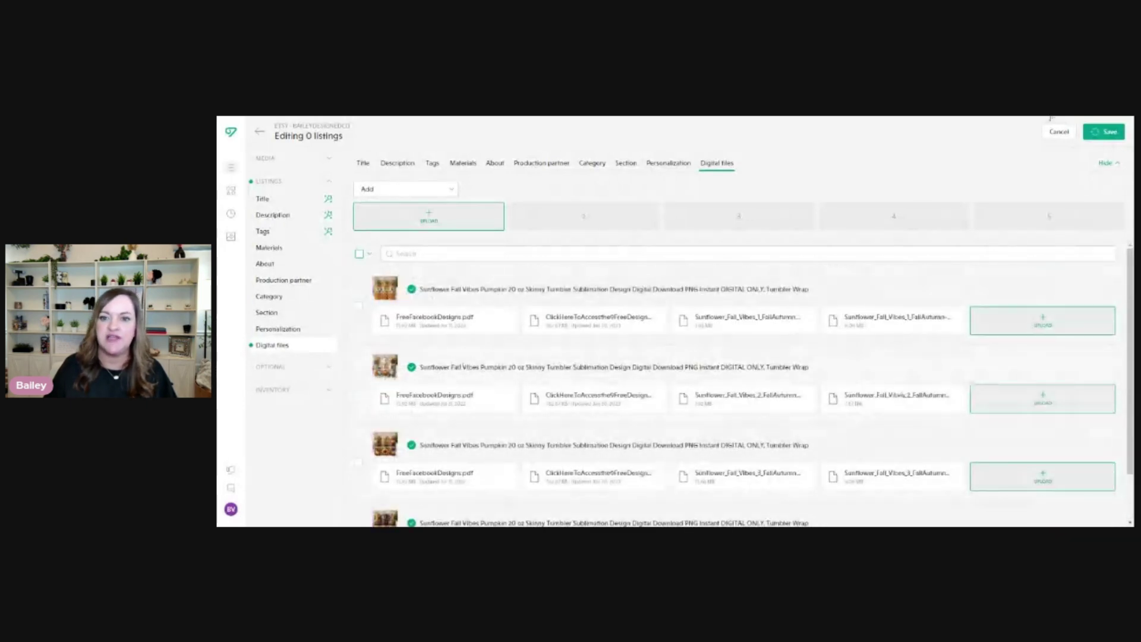
left_click(1104, 132)
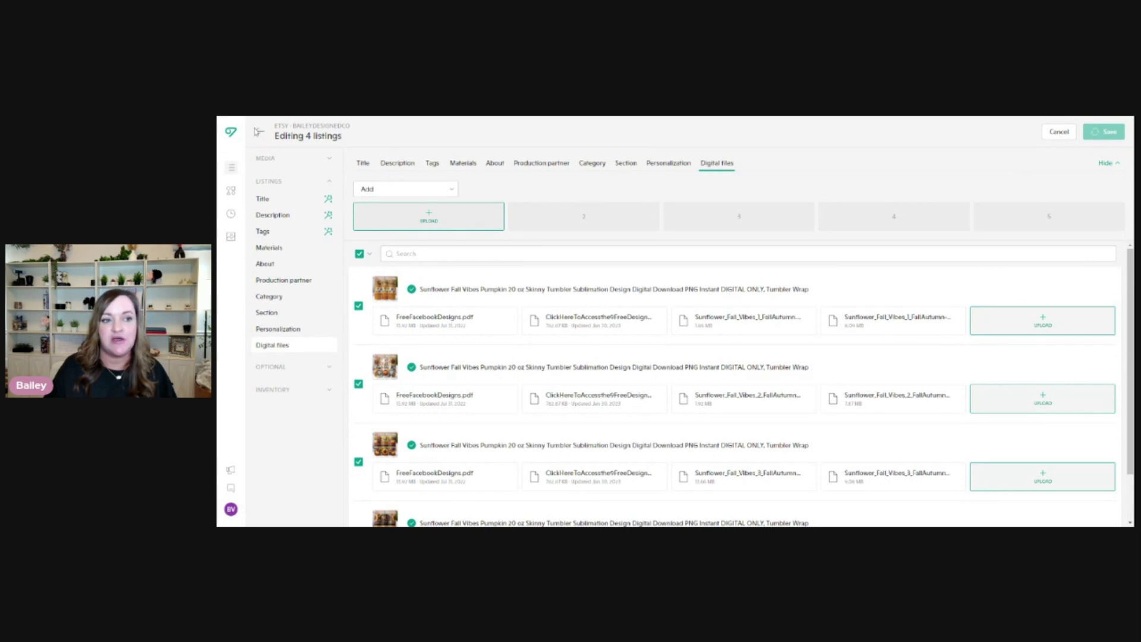
Return to the Copy listings, select the four Sunflower Fall Vibes Pumpkin listings, and bring up their publishing choices.
left_click(257, 132)
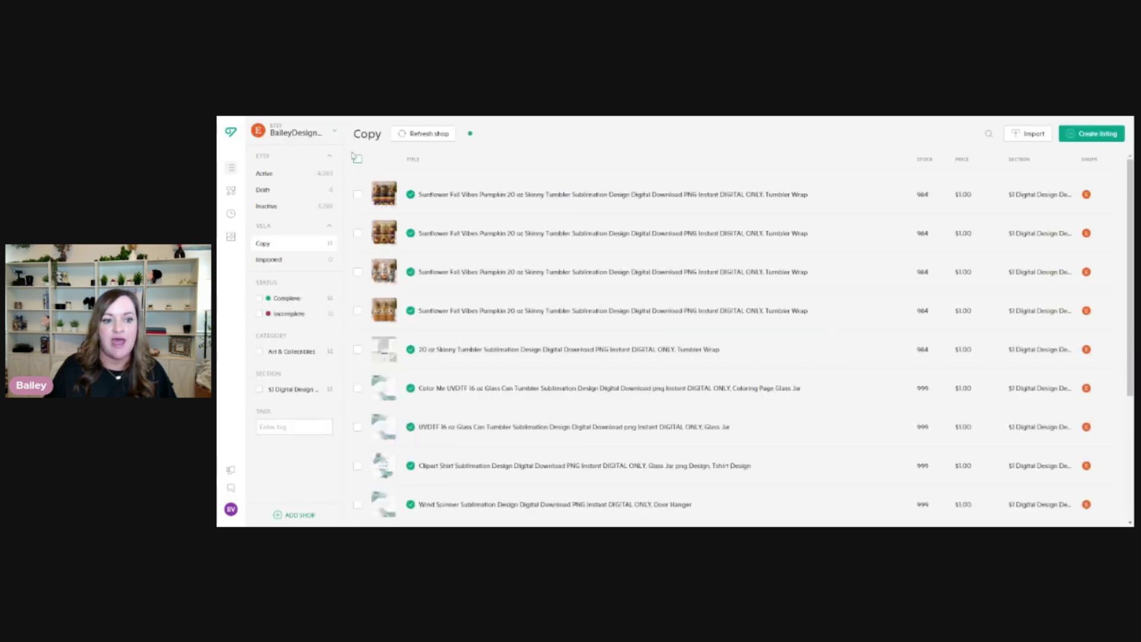
left_click(358, 310)
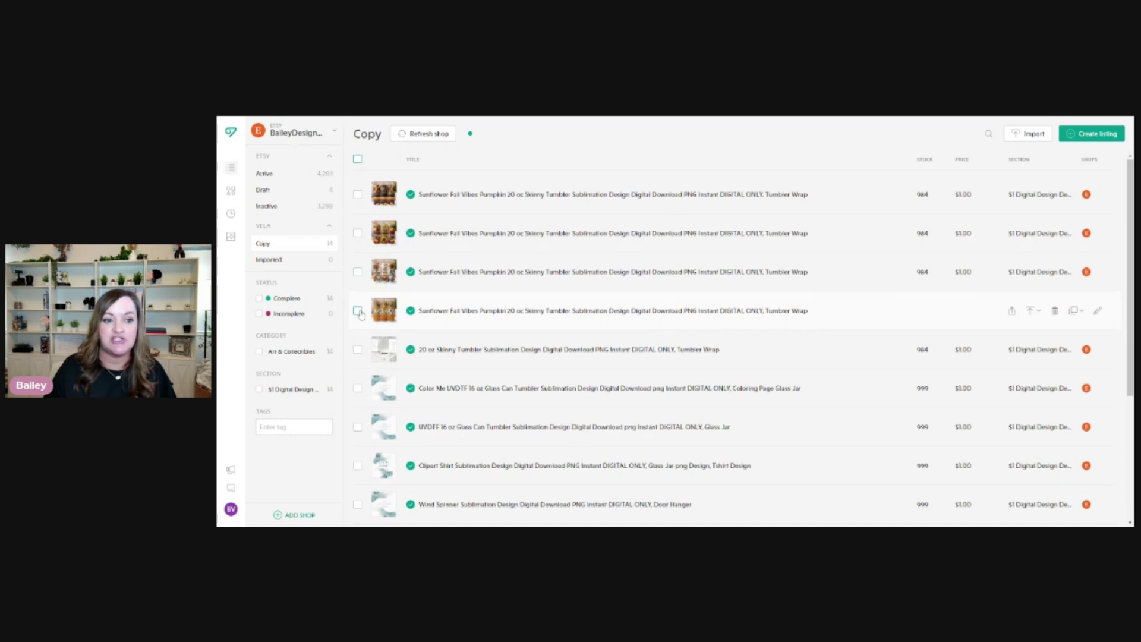
left_click(358, 272)
left_click(358, 234)
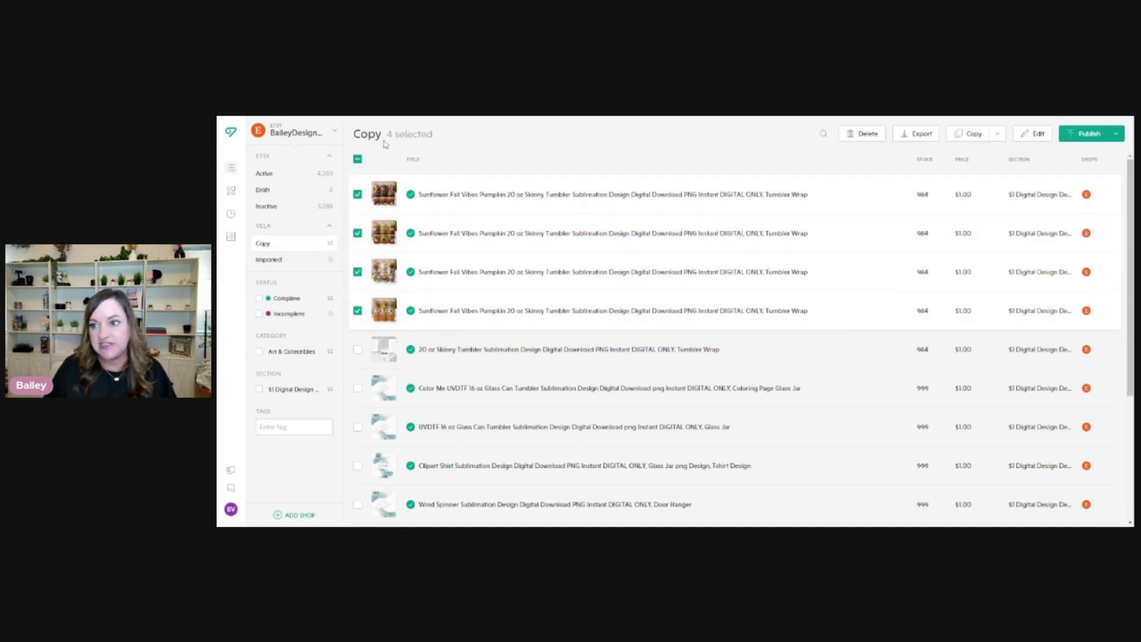
left_click(1116, 135)
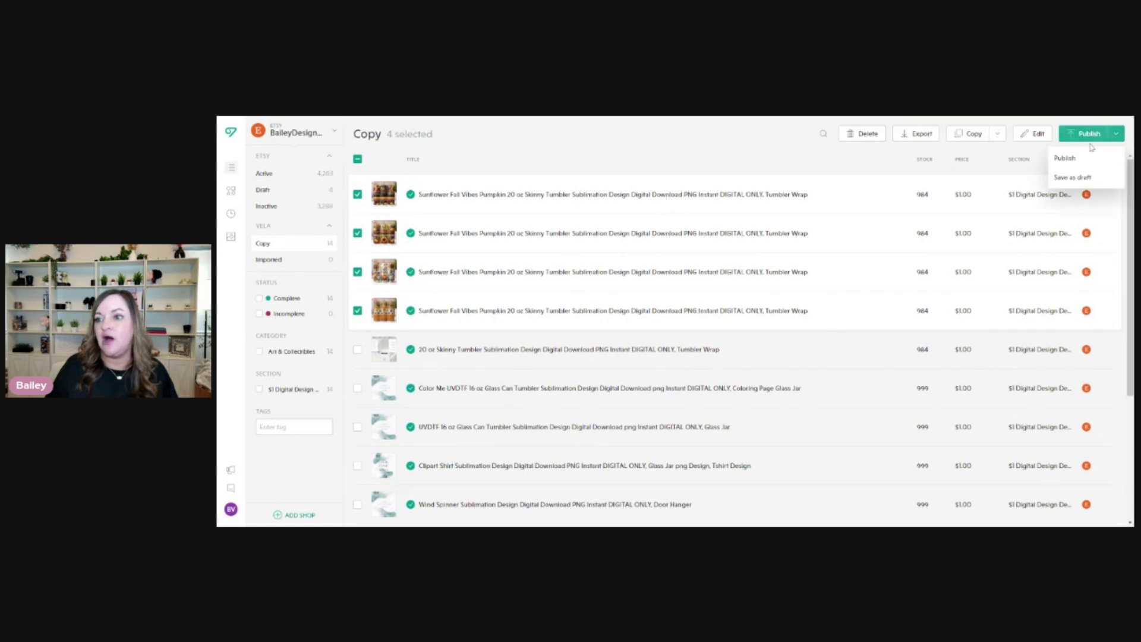